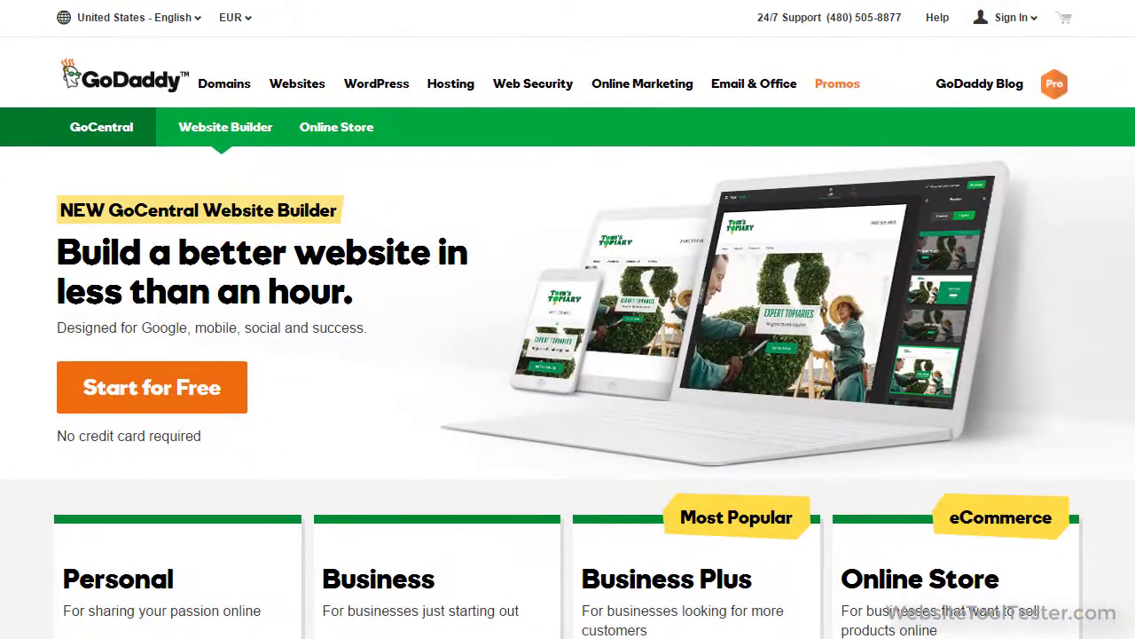
Scroll down to the Joe's Photo Studio preview showing full and mobile versions side by side.
scroll(568, 355, down, 5)
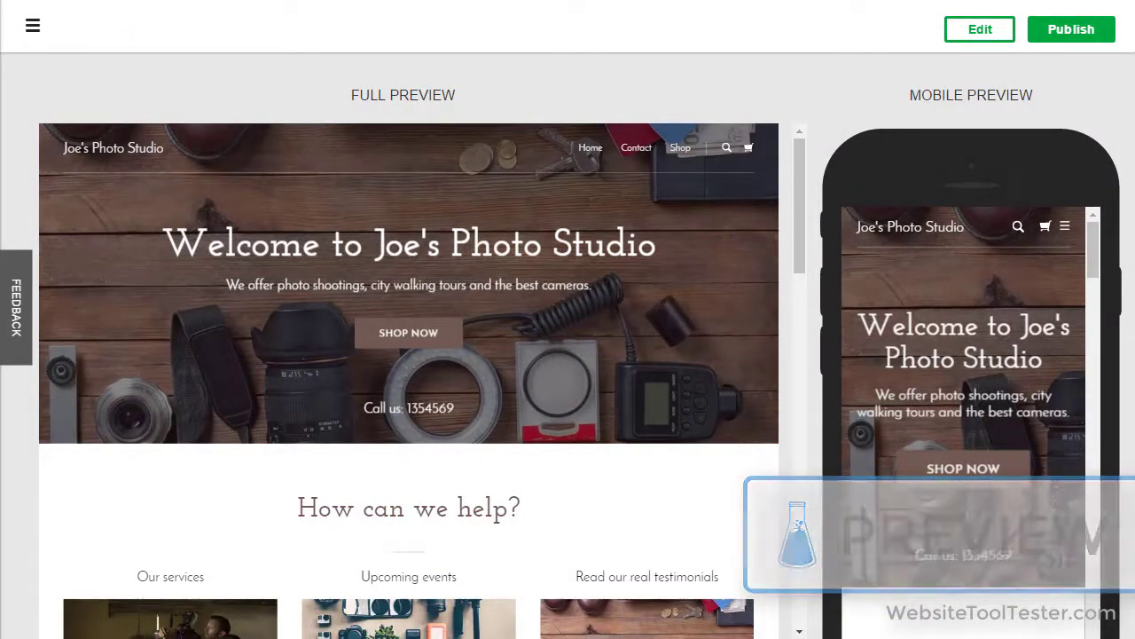
Scroll through the mobile preview of Joe's Photo Studio, then enter the Home page editor.
scroll(1097, 260, down, 1)
drag(1097, 260, 1096, 352)
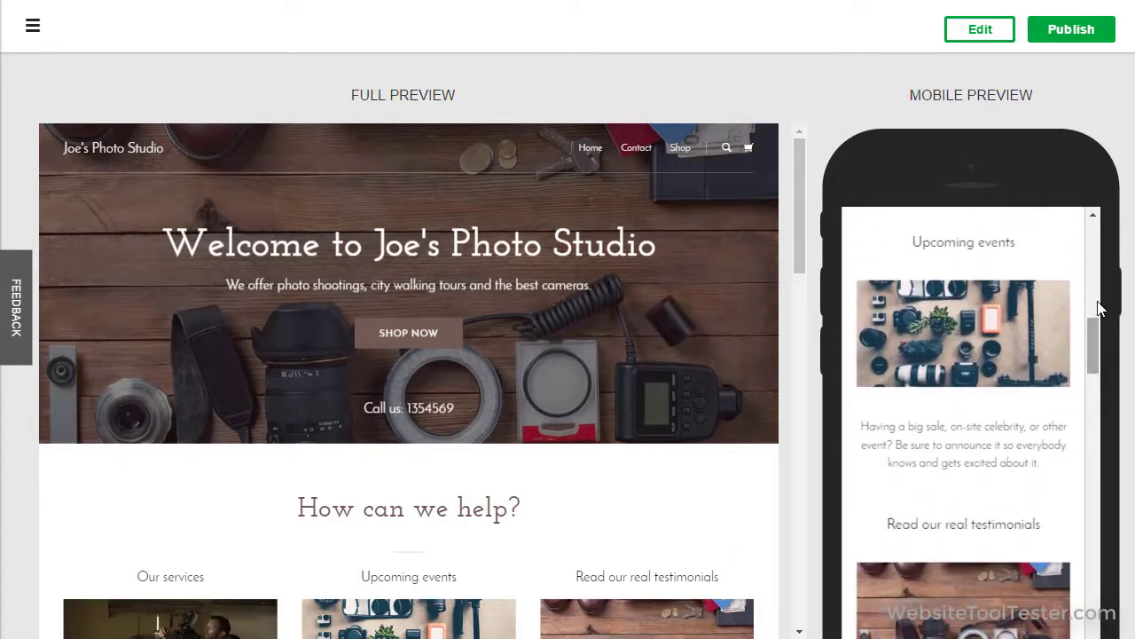
click(985, 31)
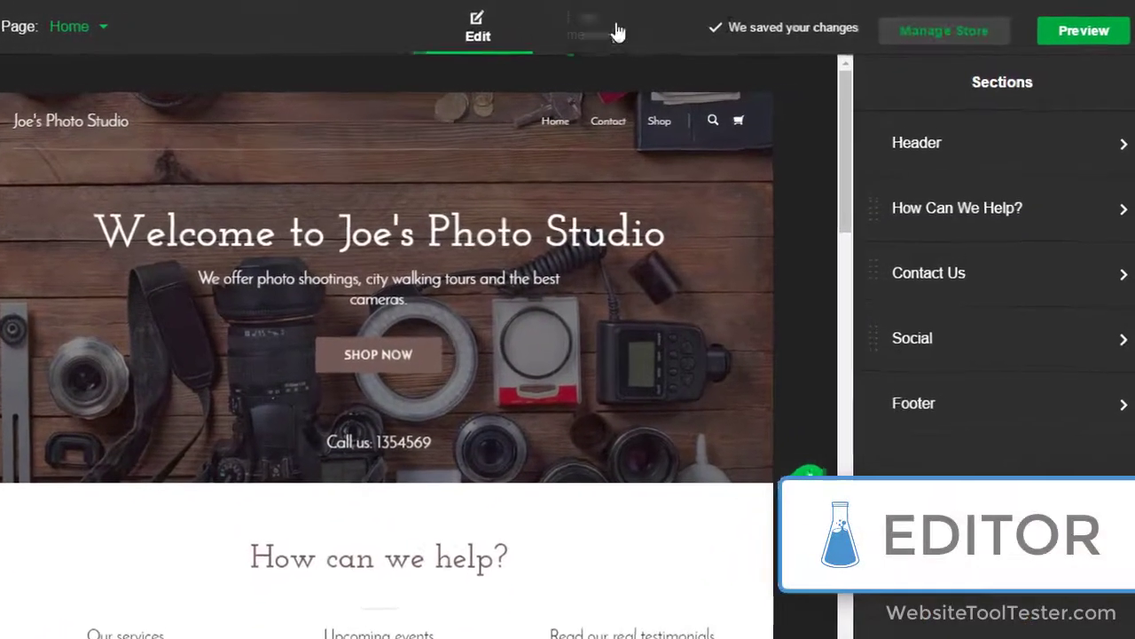
click(579, 30)
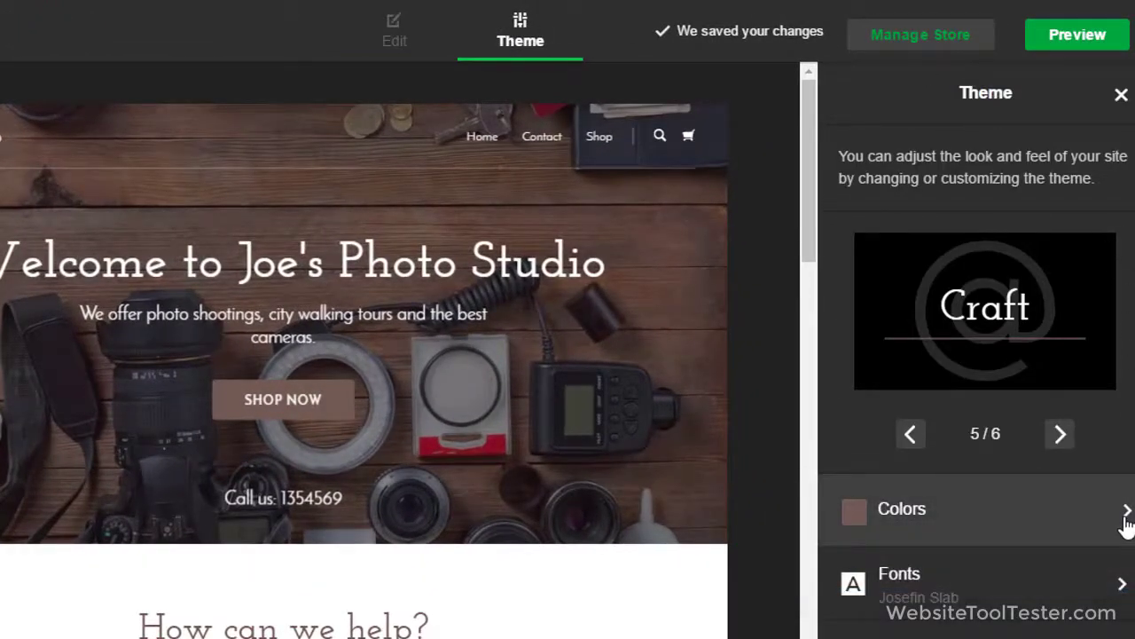
click(1127, 522)
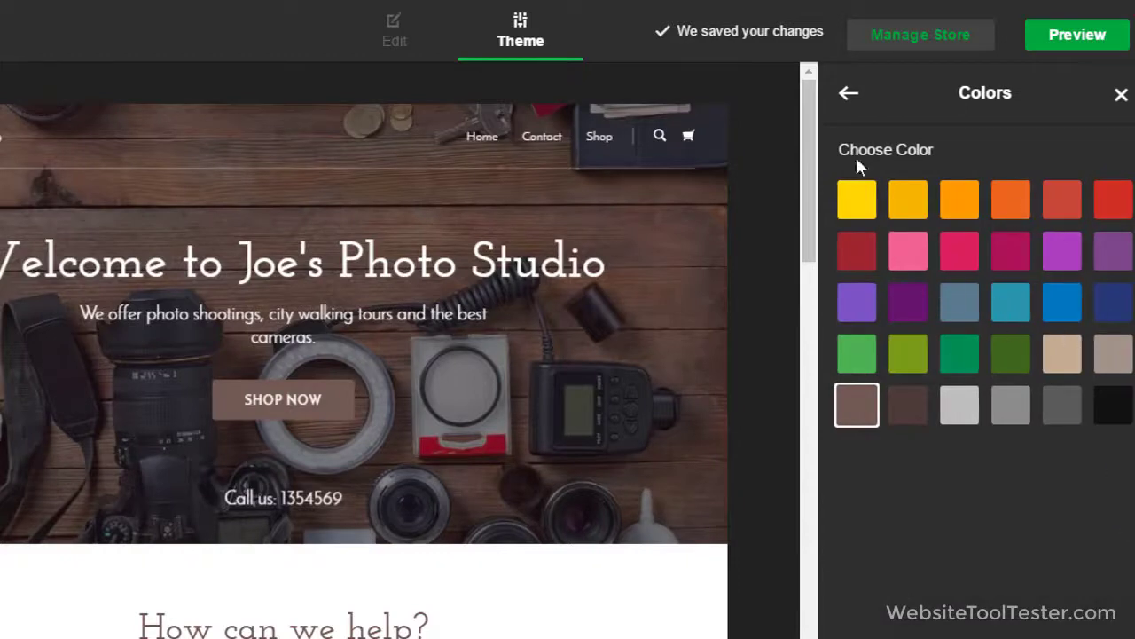
click(849, 98)
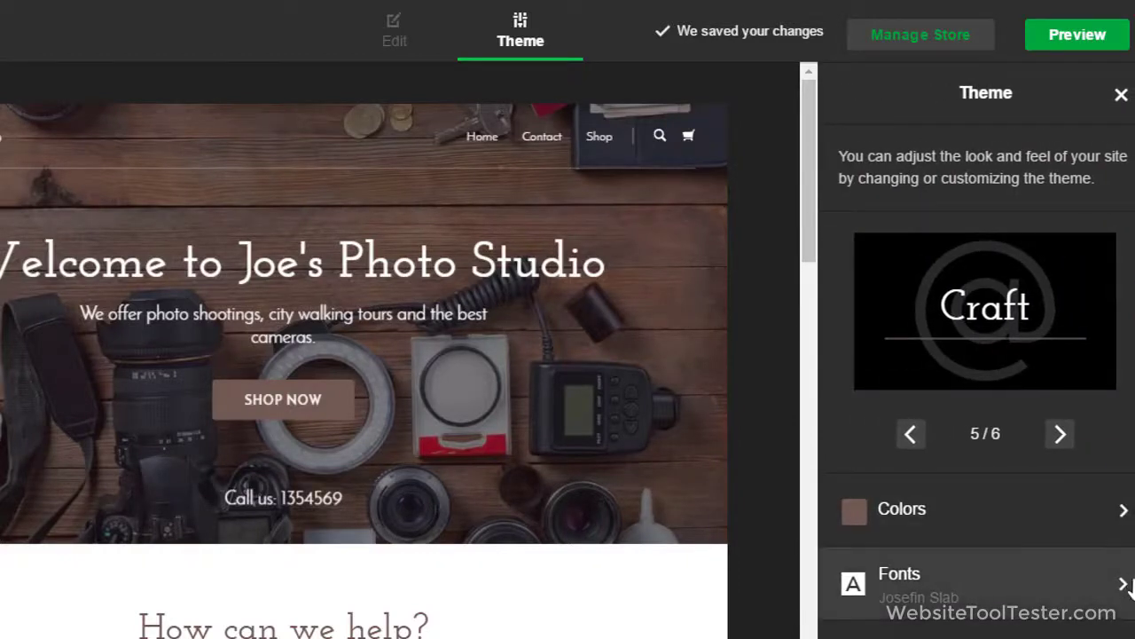
click(1128, 592)
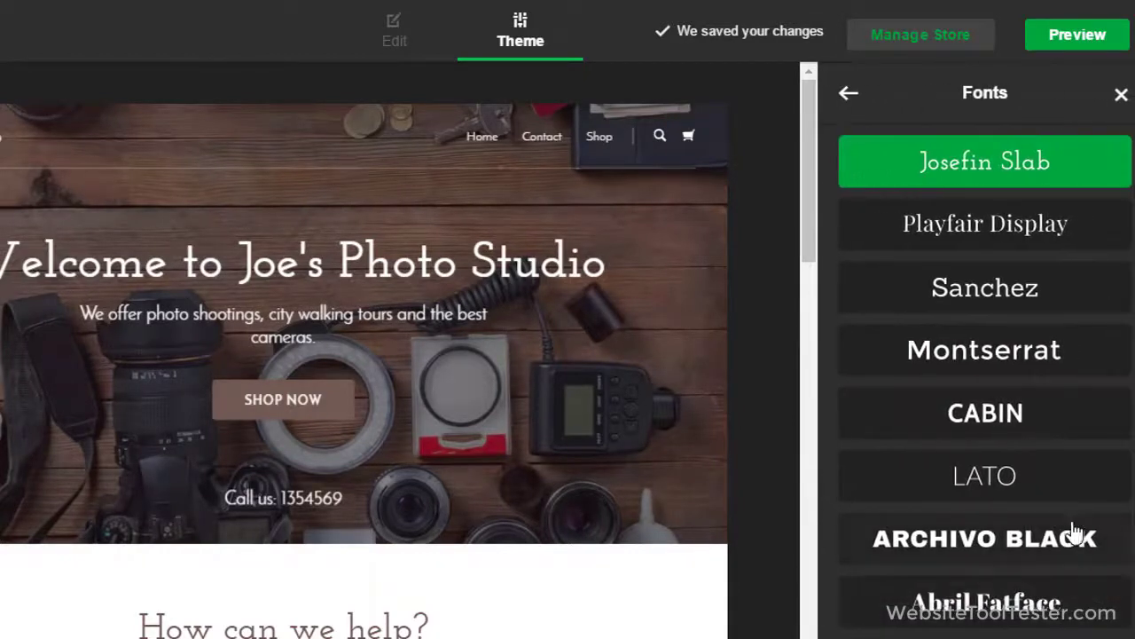
click(855, 99)
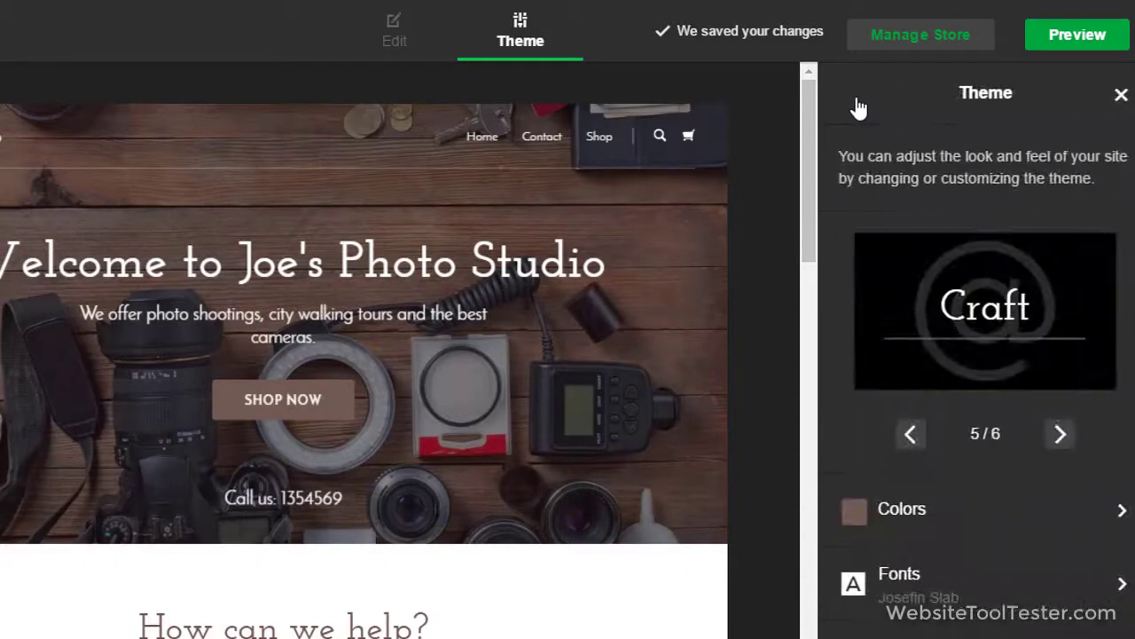
click(1121, 96)
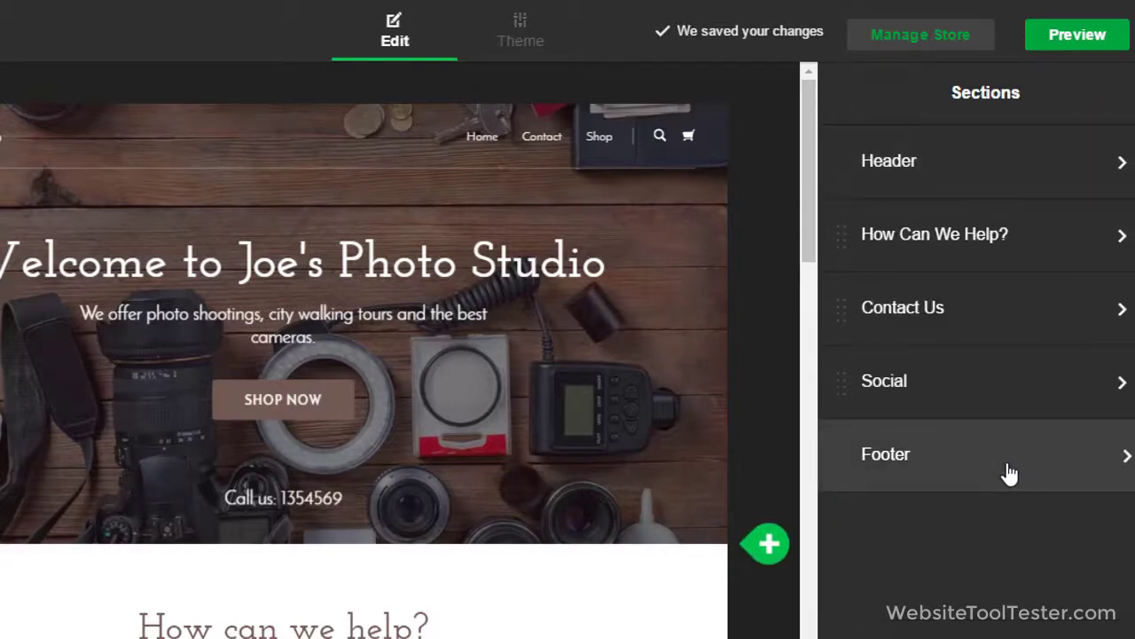
Toggle the header's SHOP NOW button off and back on, and retitle it 'Welcome to John's Photo Studio'.
click(1019, 186)
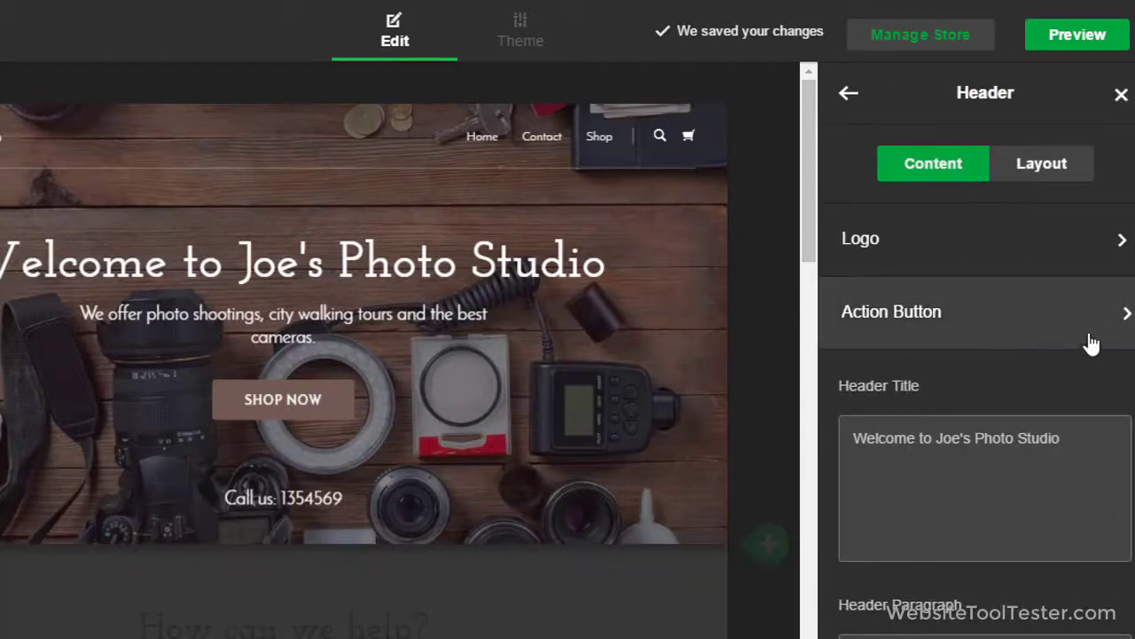
click(1121, 321)
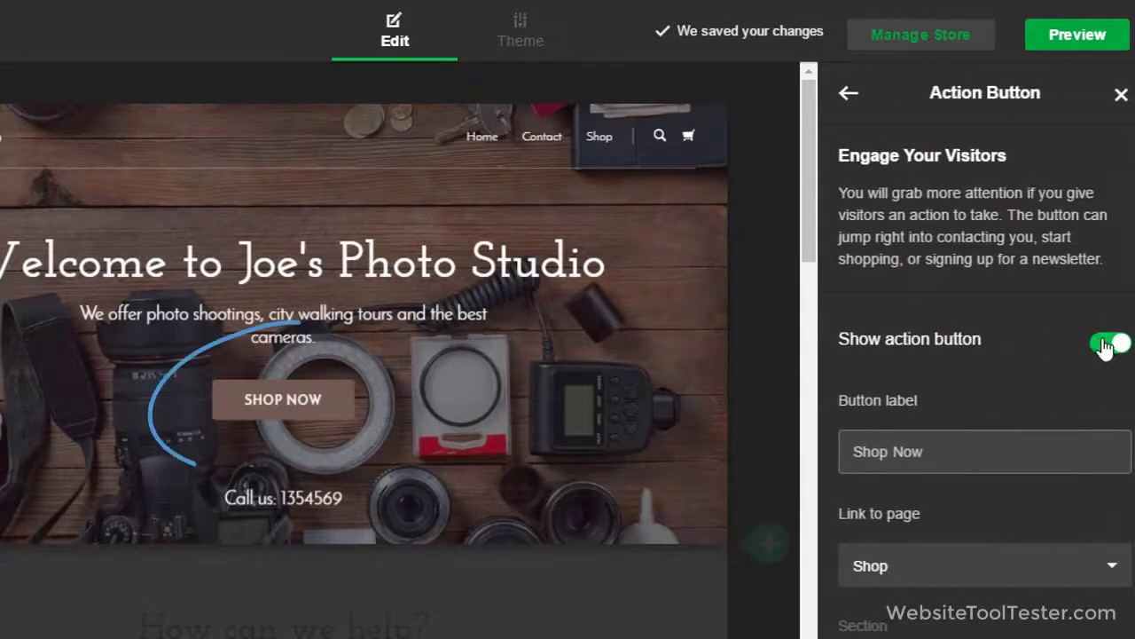
click(1110, 342)
click(1106, 346)
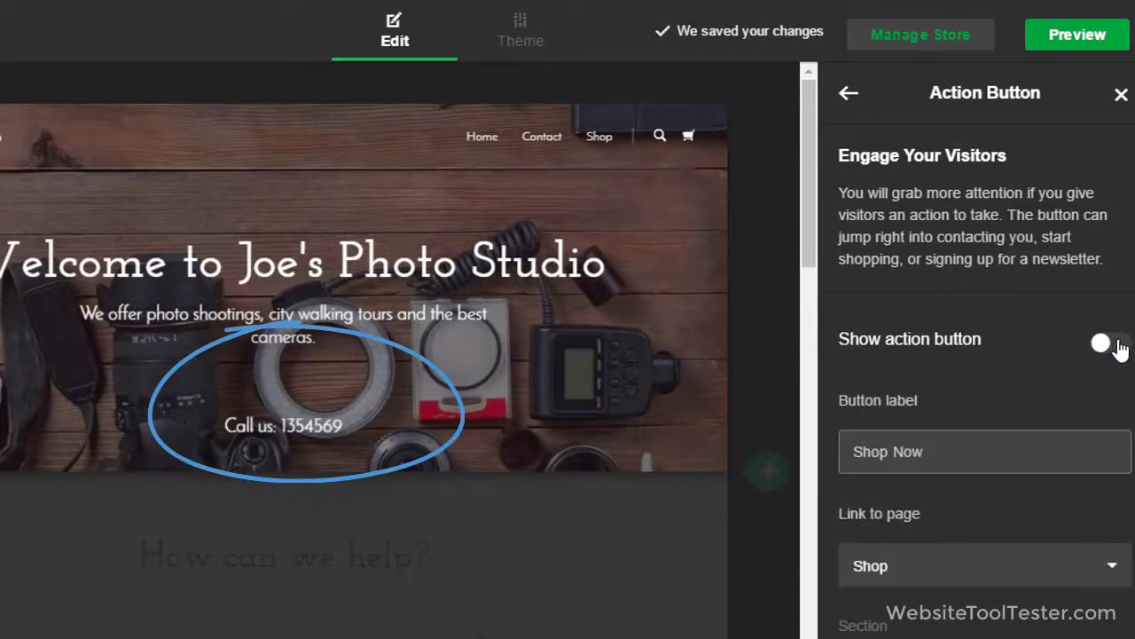
click(850, 95)
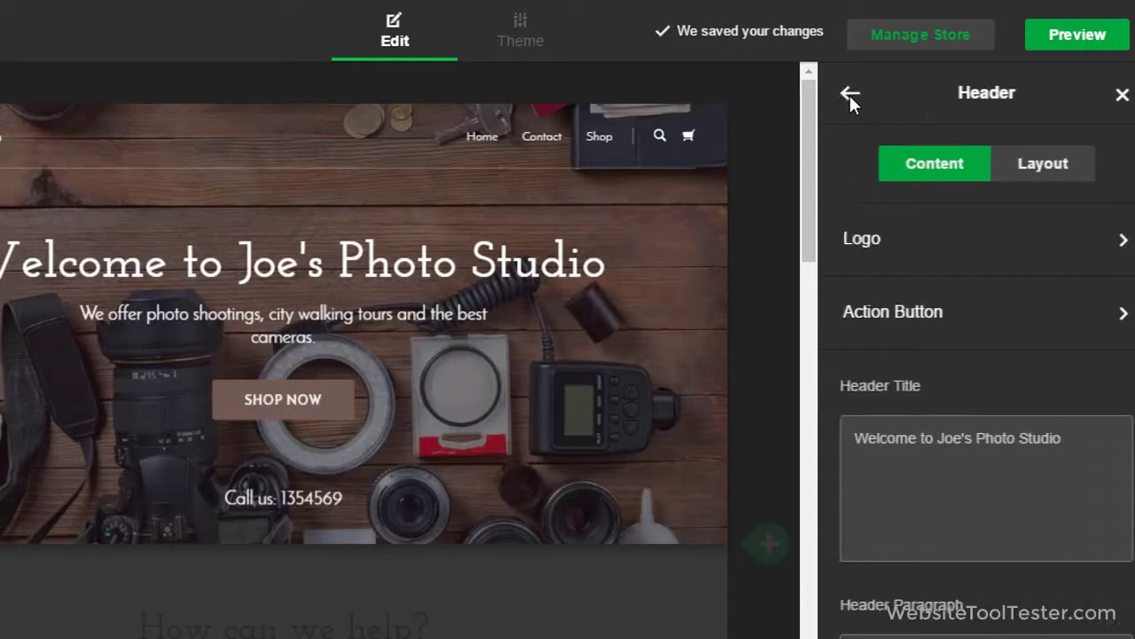
click(944, 436)
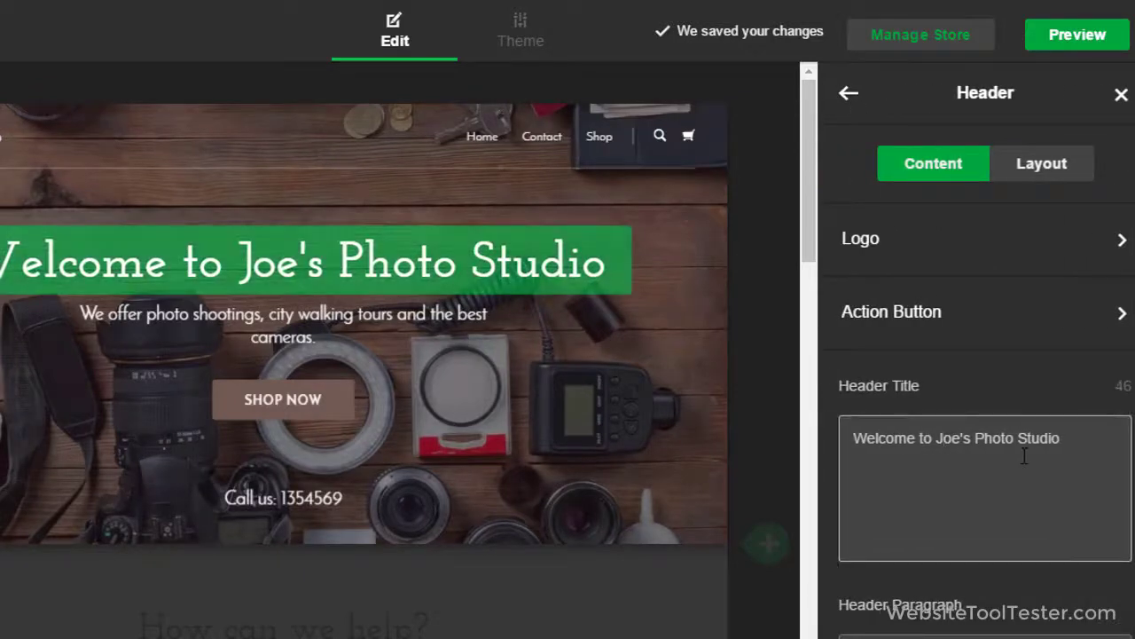
key(Delete)
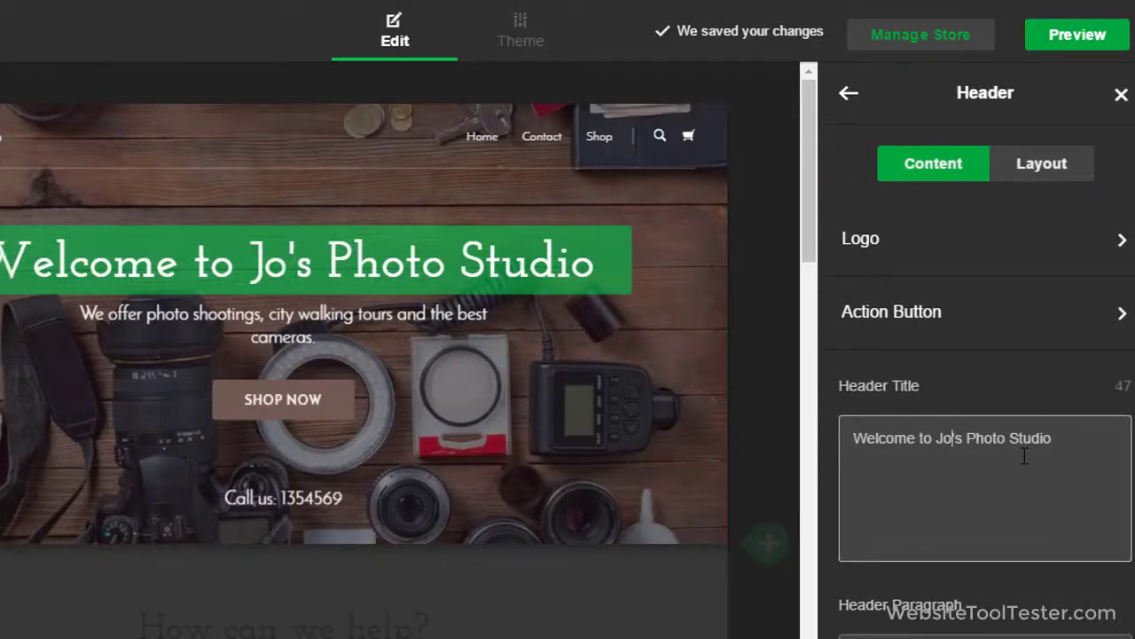
text(hn)
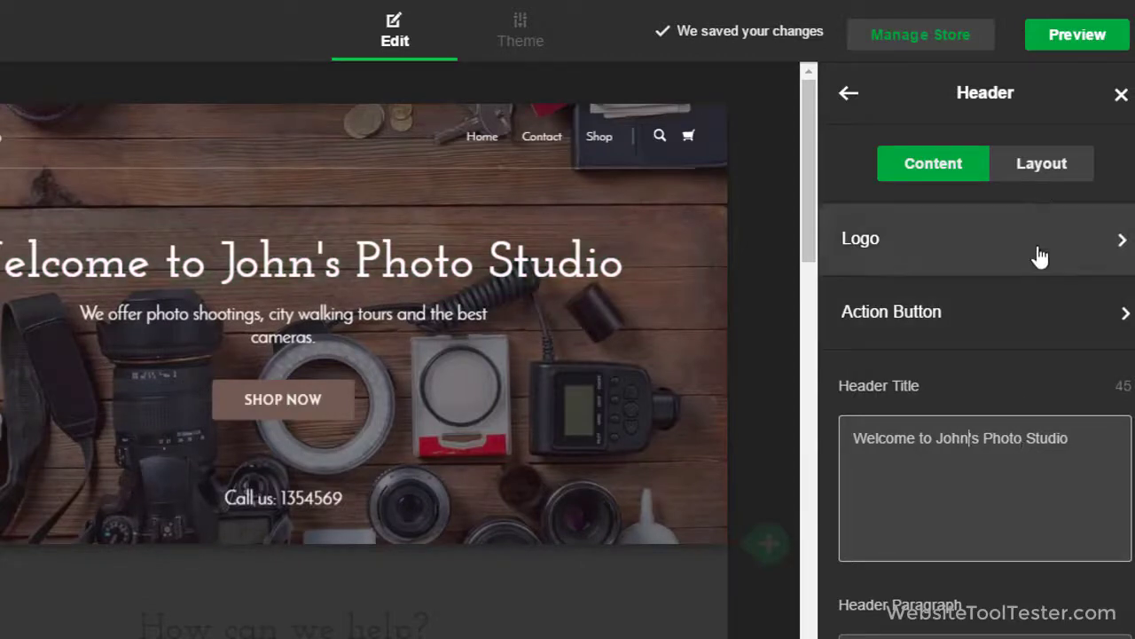
Try the full-width photo header layout, then settle on the centered header layout.
click(1048, 178)
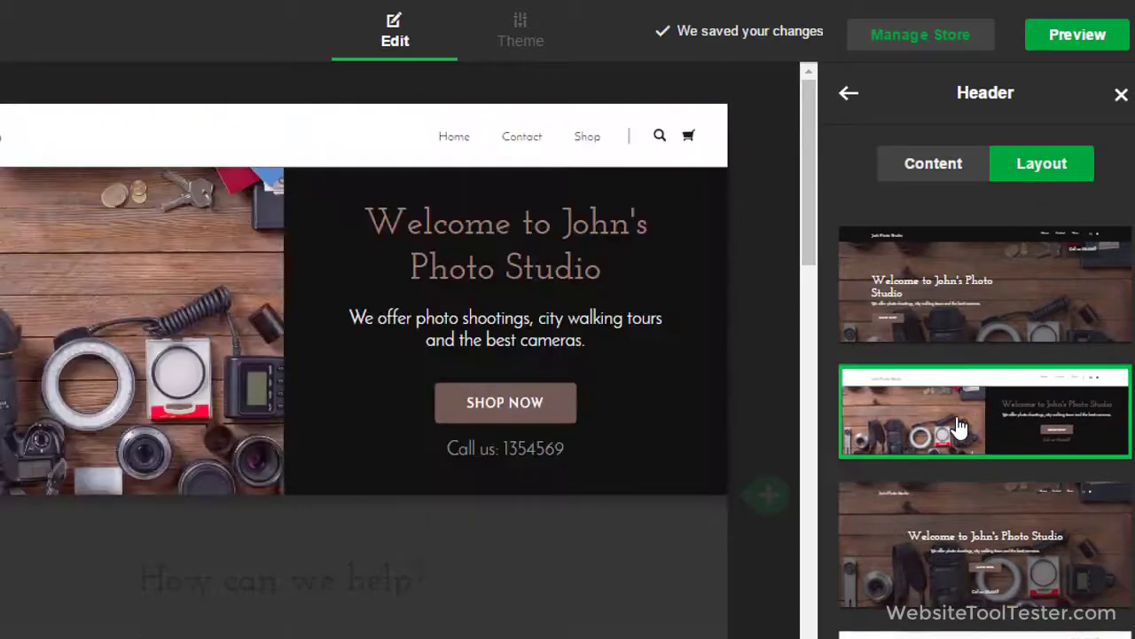
click(976, 315)
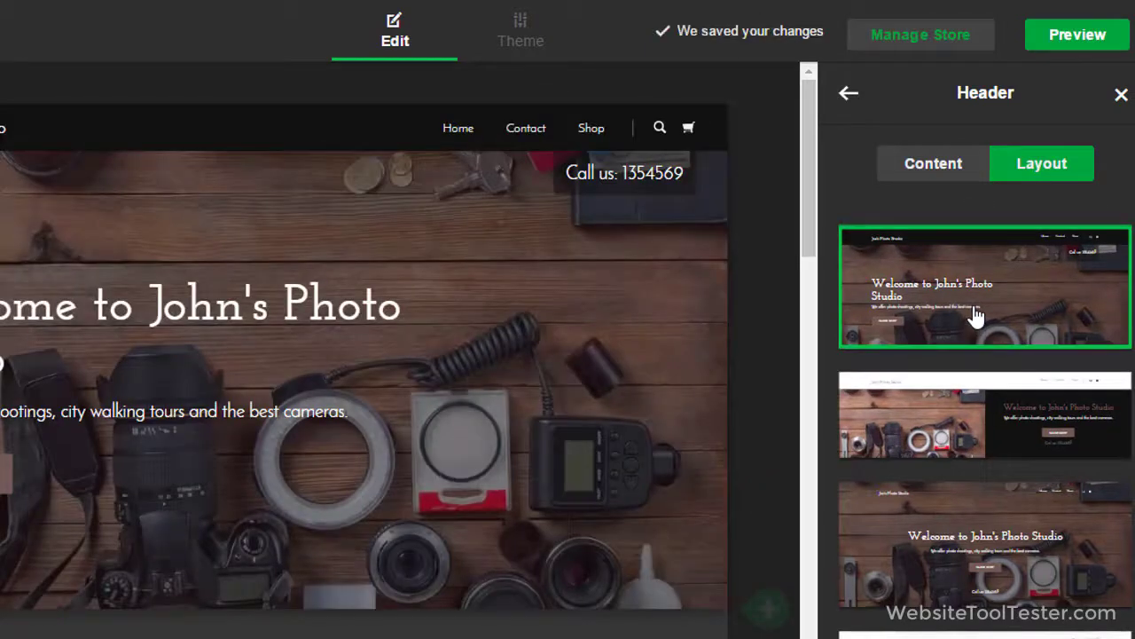
click(967, 541)
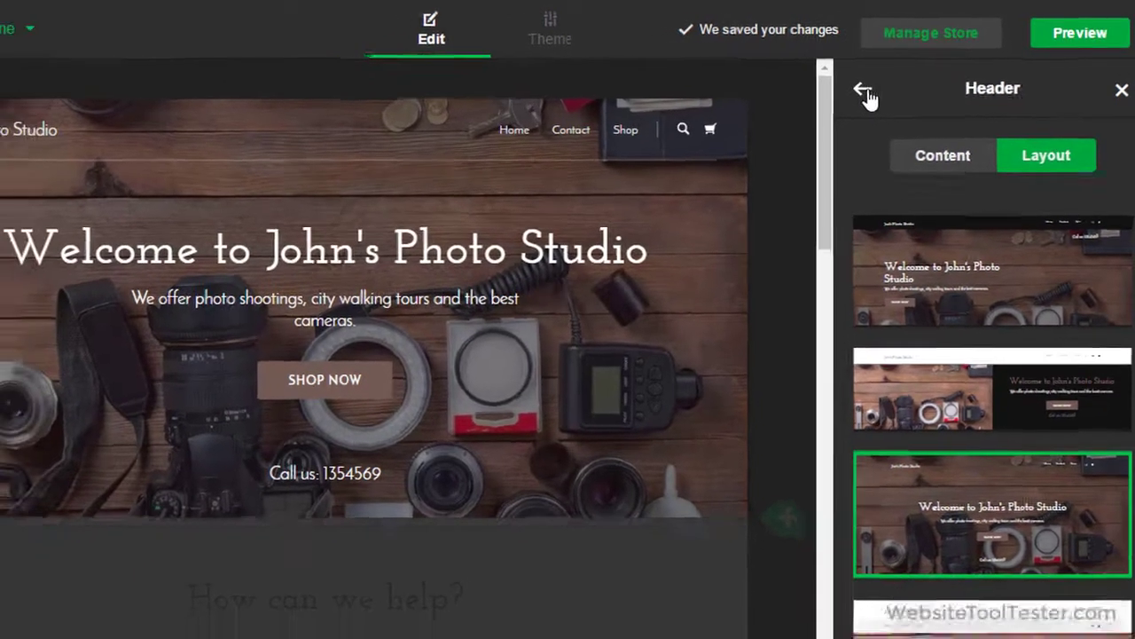
click(850, 93)
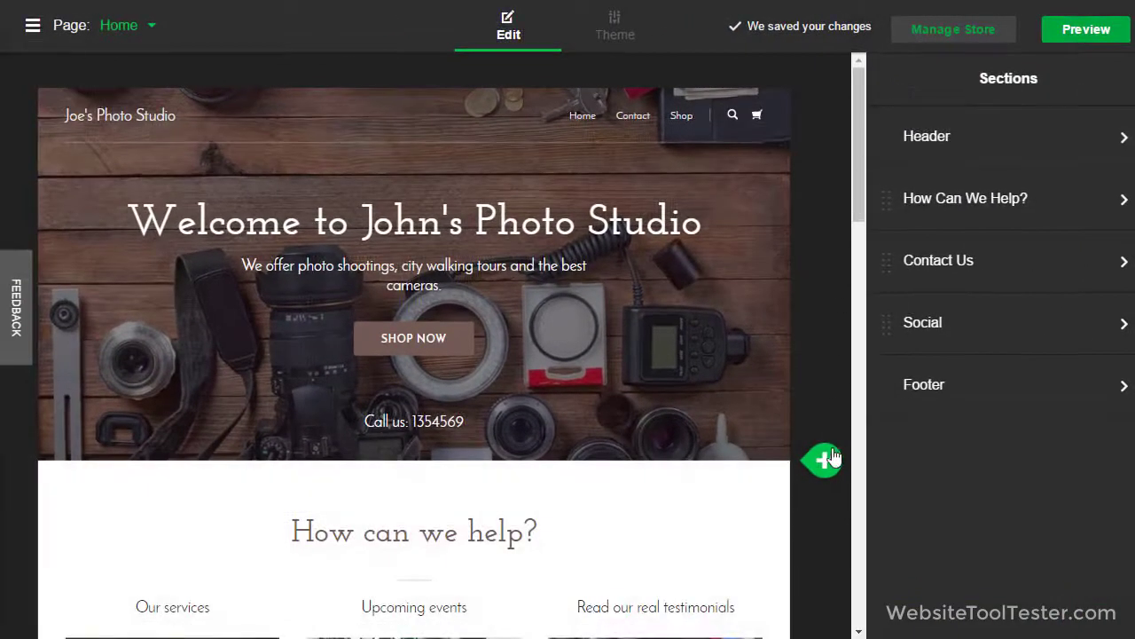
Insert a Video section with a sample YouTube video directly below the Home page header.
click(824, 462)
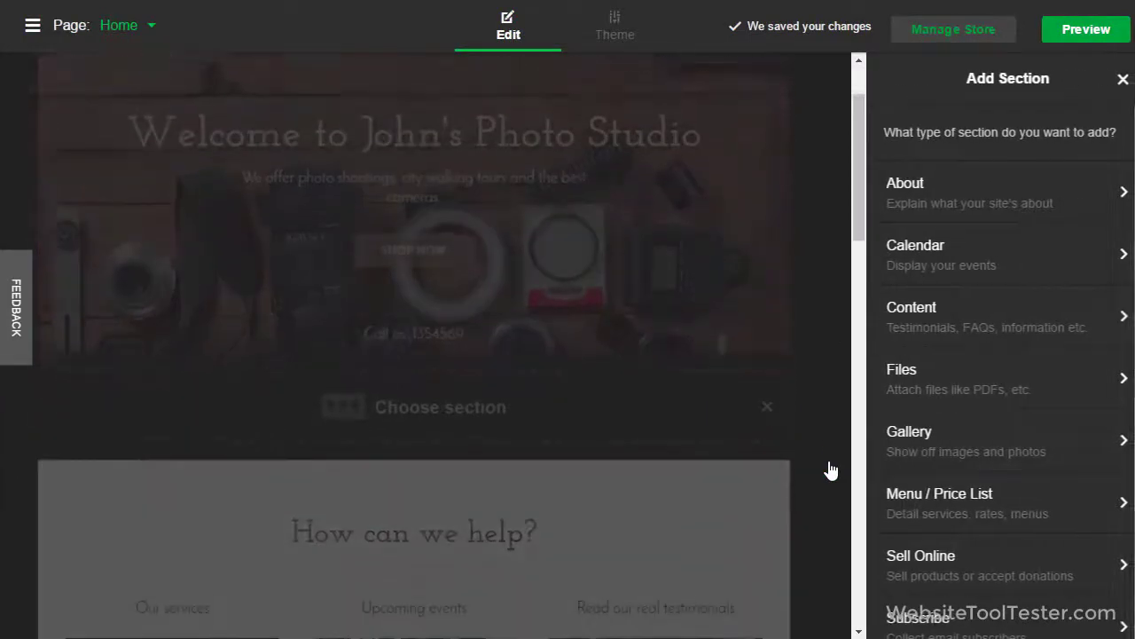
scroll(975, 451, down, 2)
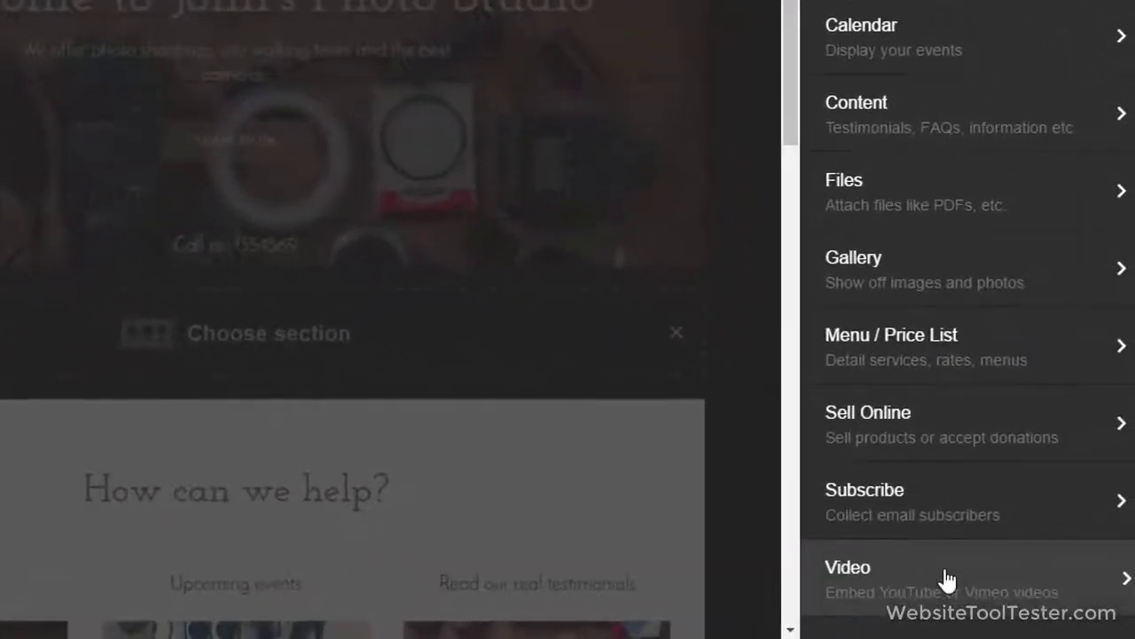
click(946, 577)
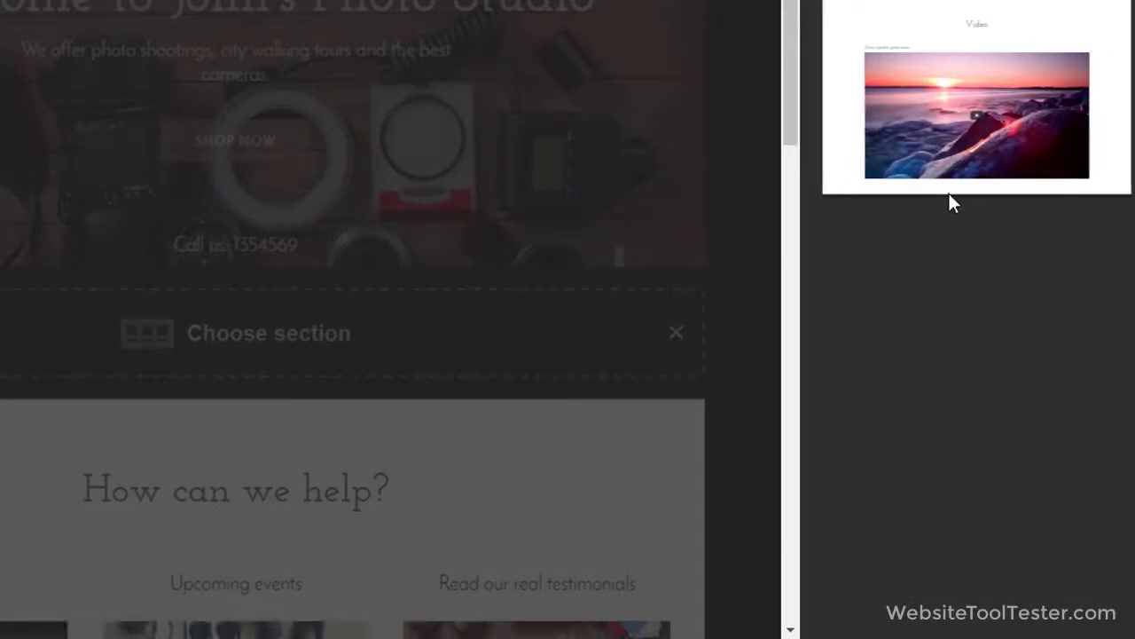
click(930, 99)
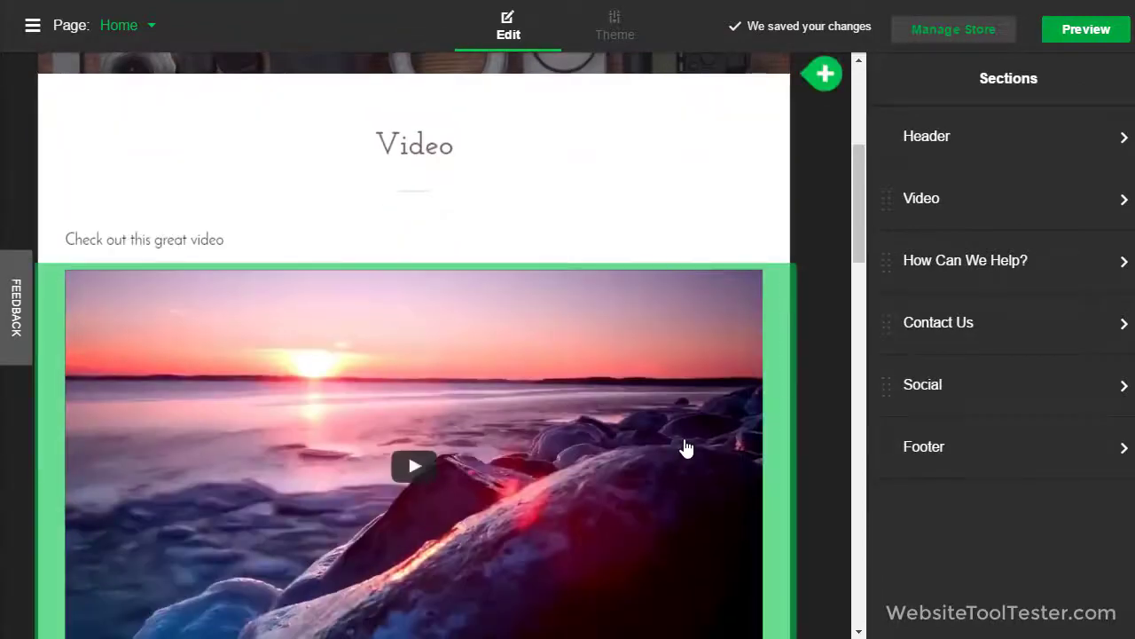
click(686, 448)
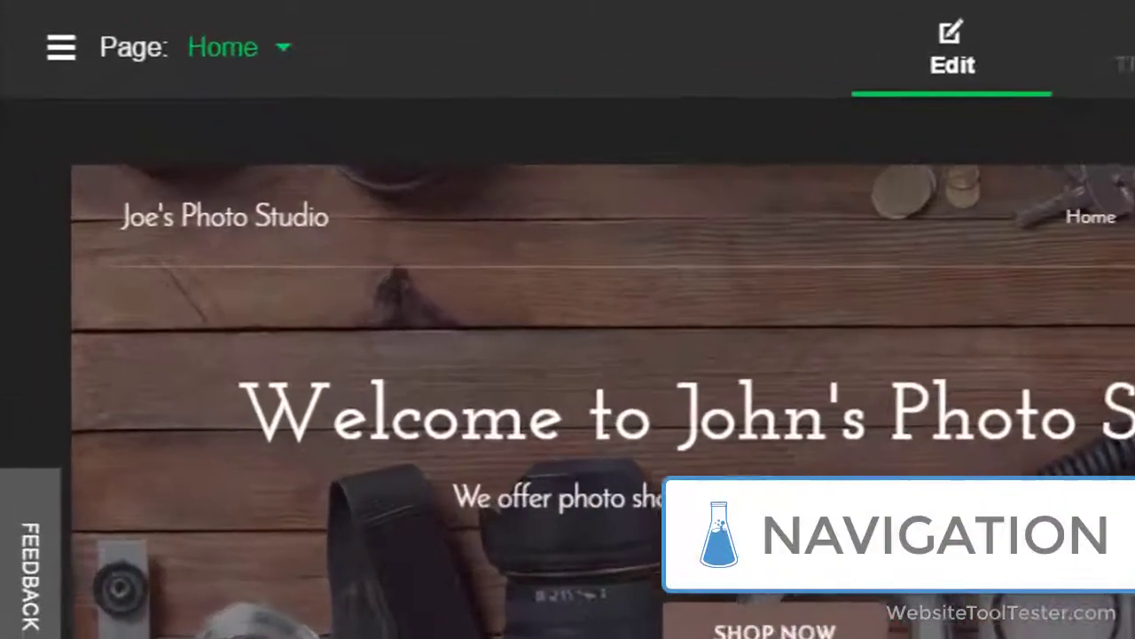
Add a new page titled 'About us' with Show in navigation left on.
click(282, 48)
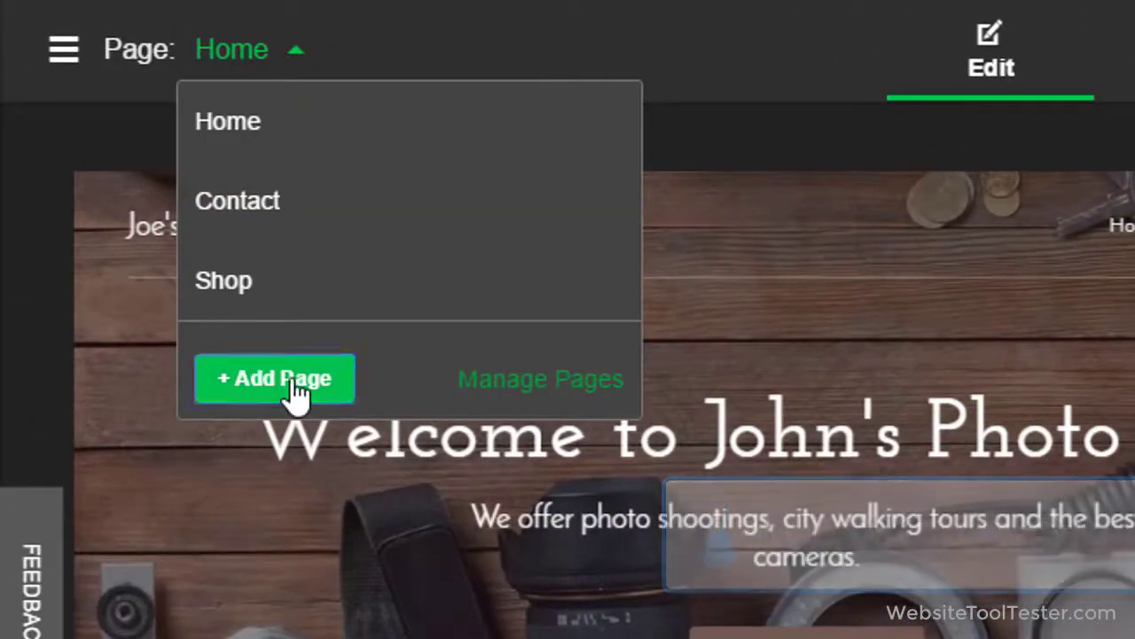
click(299, 388)
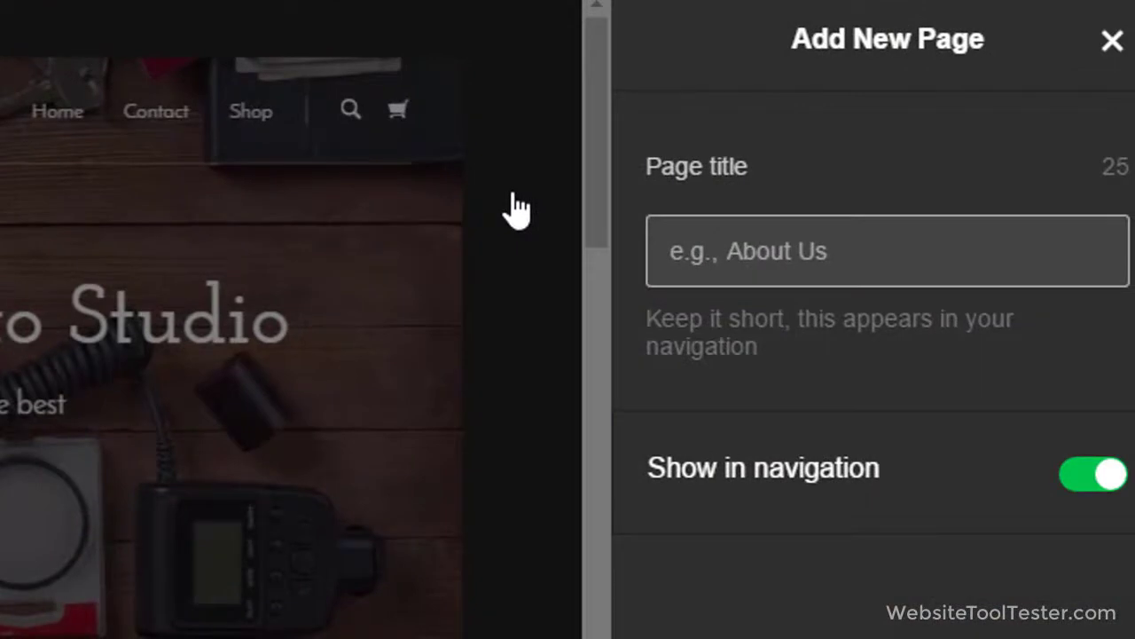
text(About us)
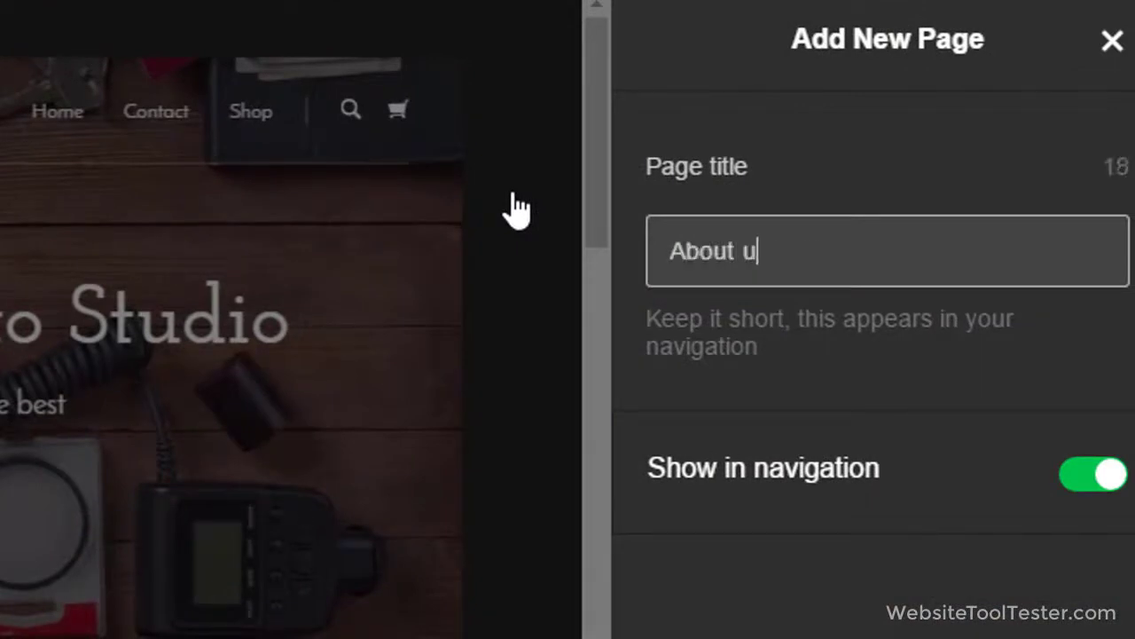
click(1080, 488)
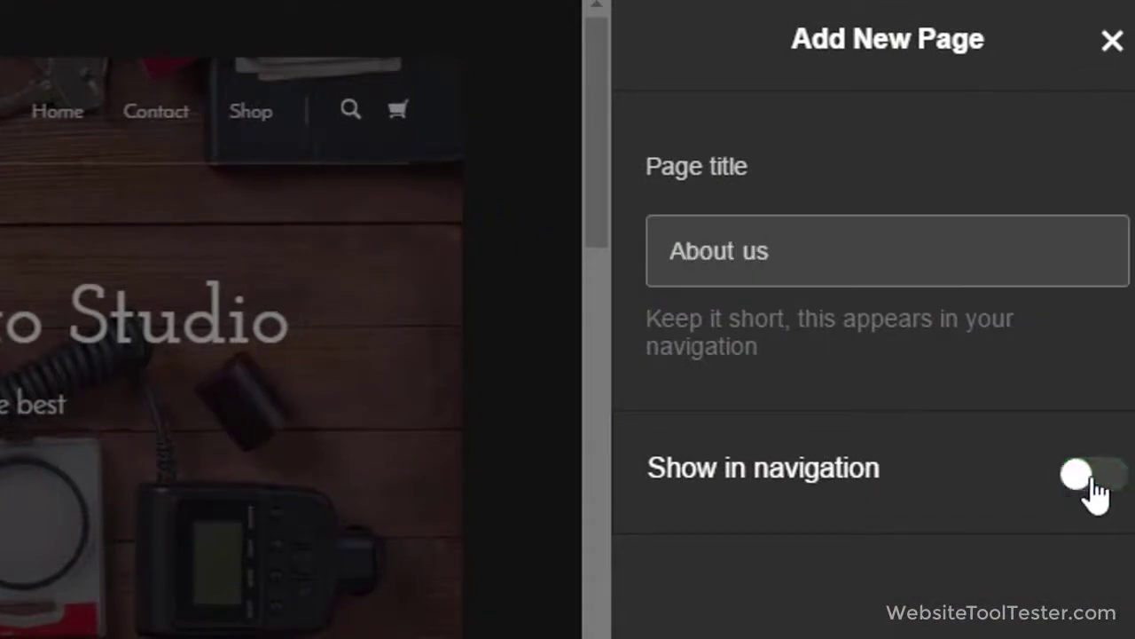
click(1107, 494)
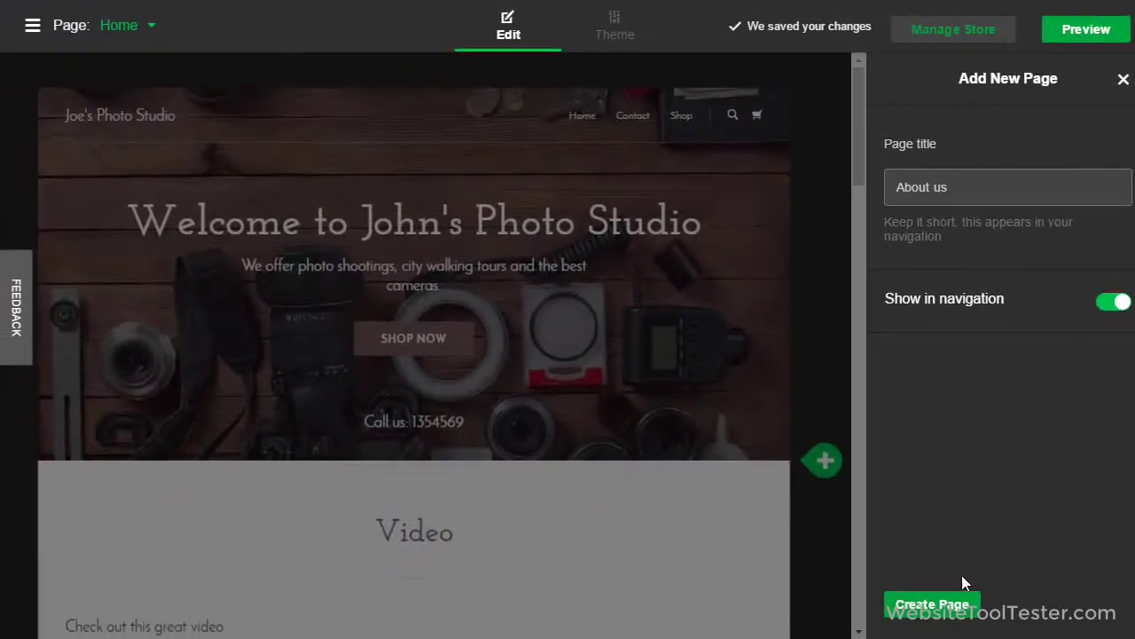
click(953, 609)
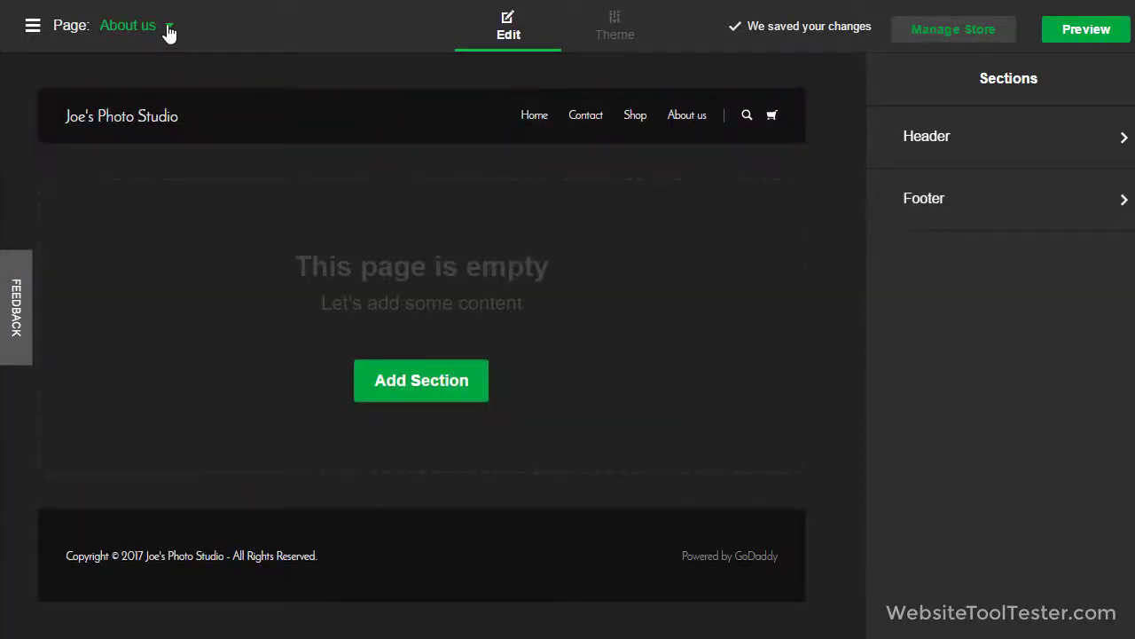
In Manage Pages, drag the Shop page above Contact in the navigation order.
click(169, 29)
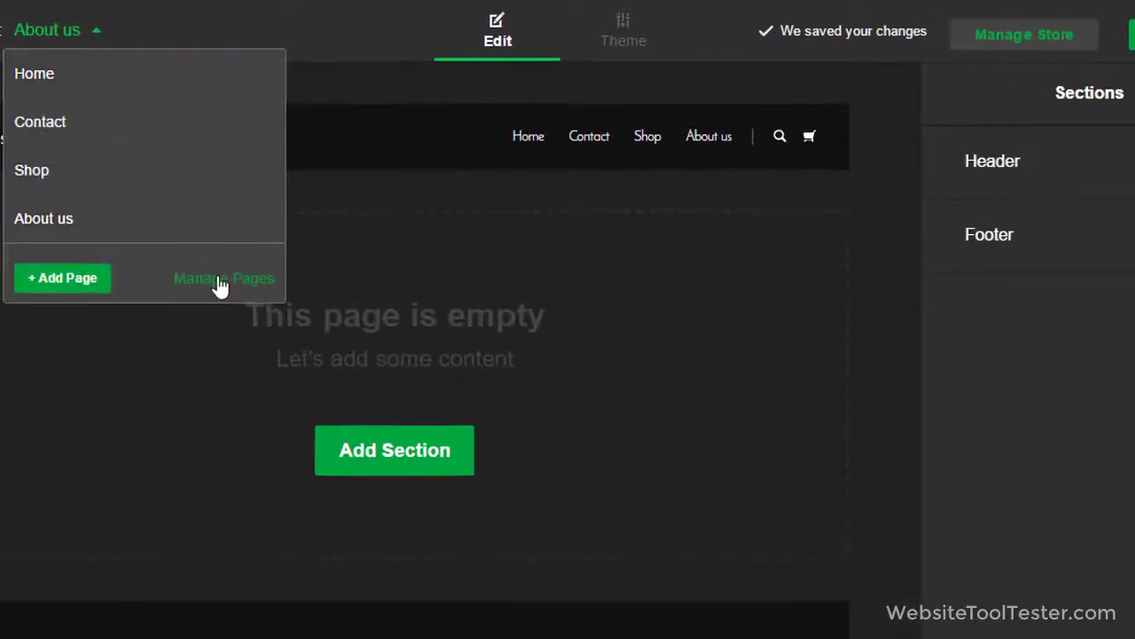
click(220, 280)
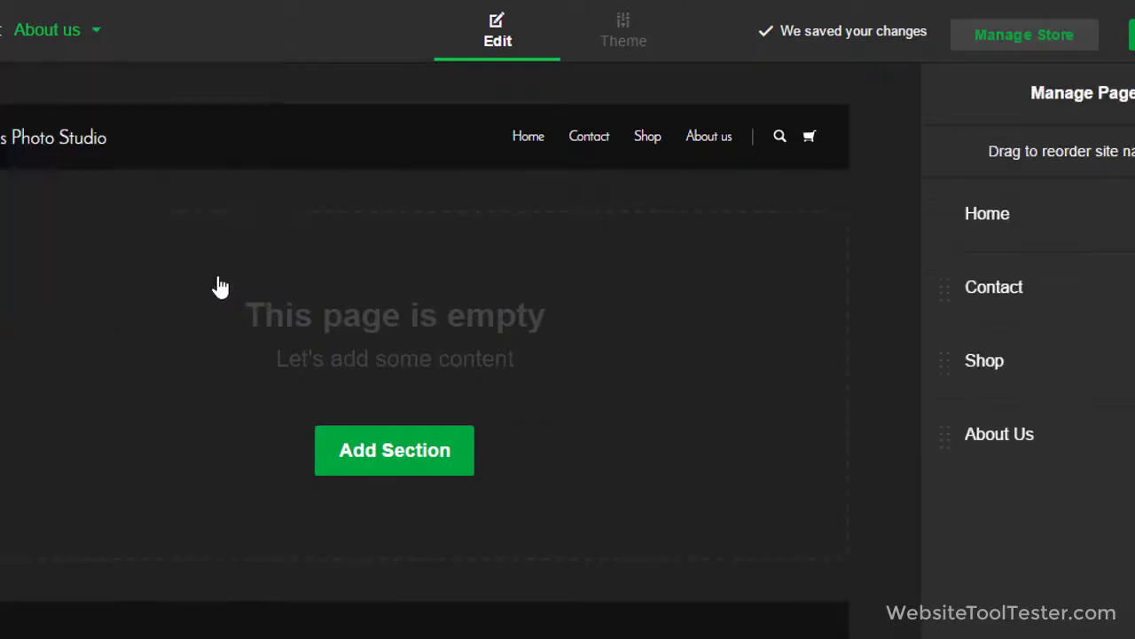
mouse_move(950, 370)
mouse_down()
mouse_move(949, 295)
mouse_move(946, 350)
mouse_up()
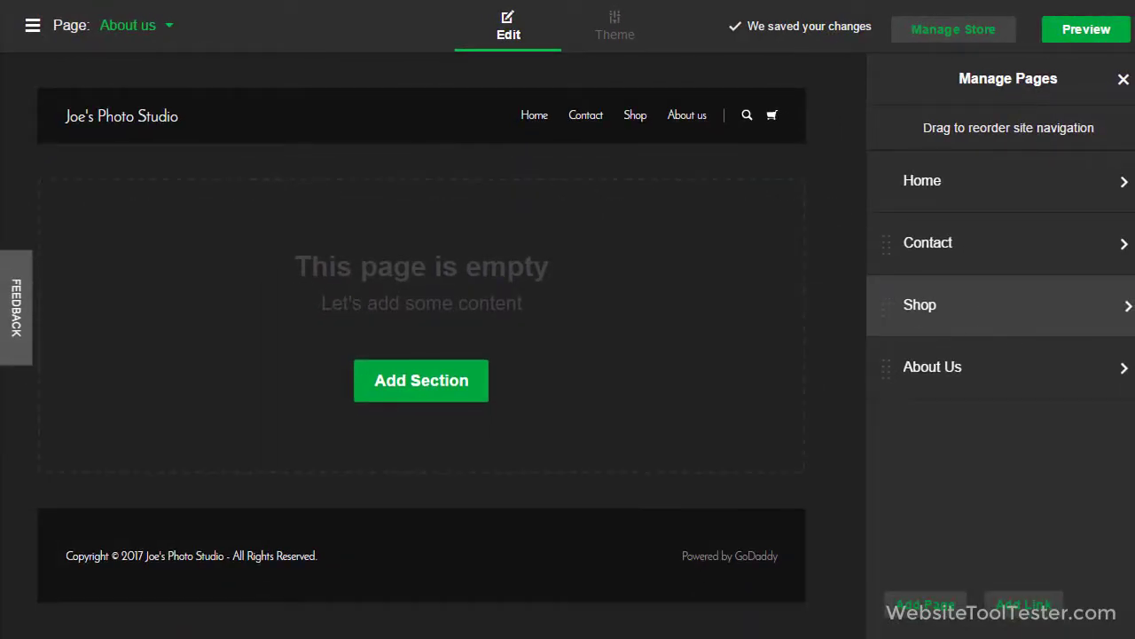
click(33, 27)
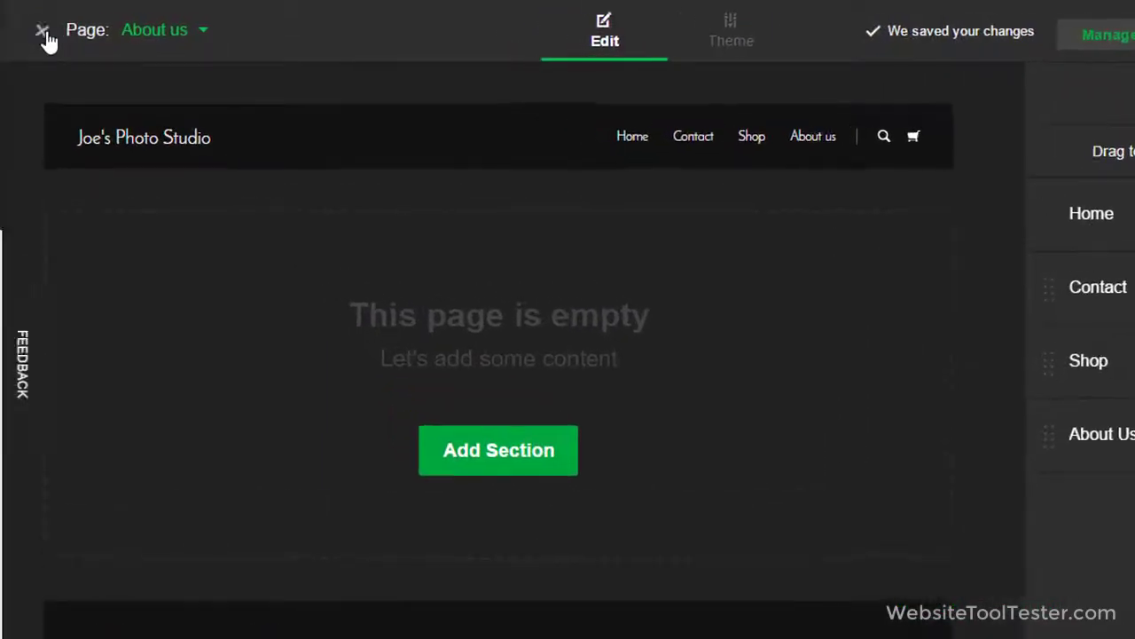
Enter 'Some text' as the About us page's search description in SEO settings.
scroll(199, 319, down, 1)
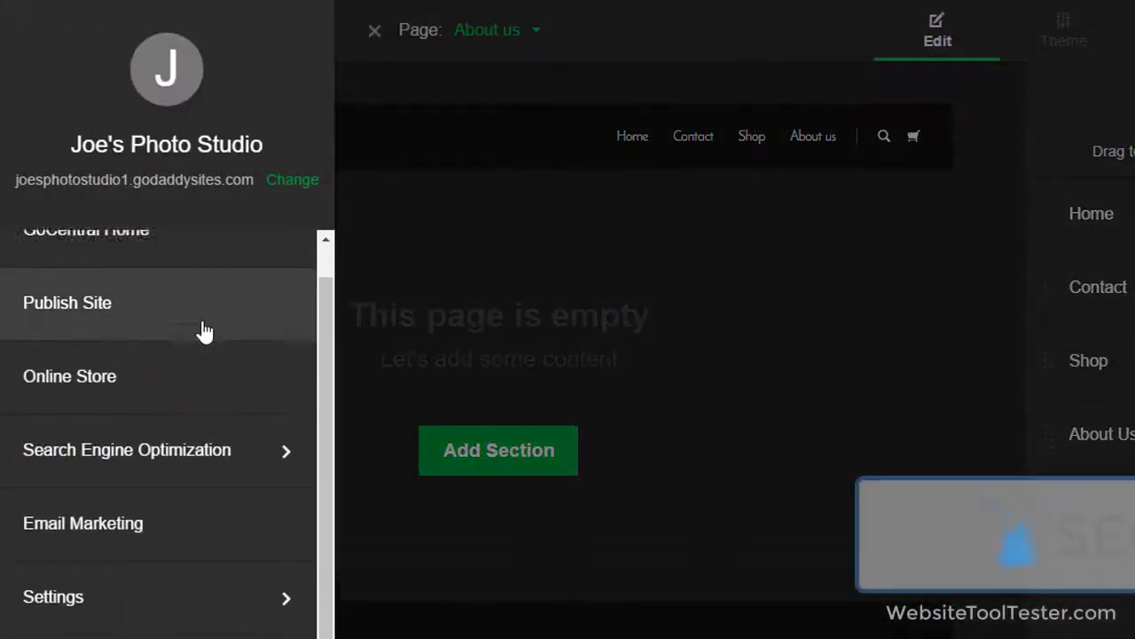
scroll(203, 333, down, 1)
click(190, 414)
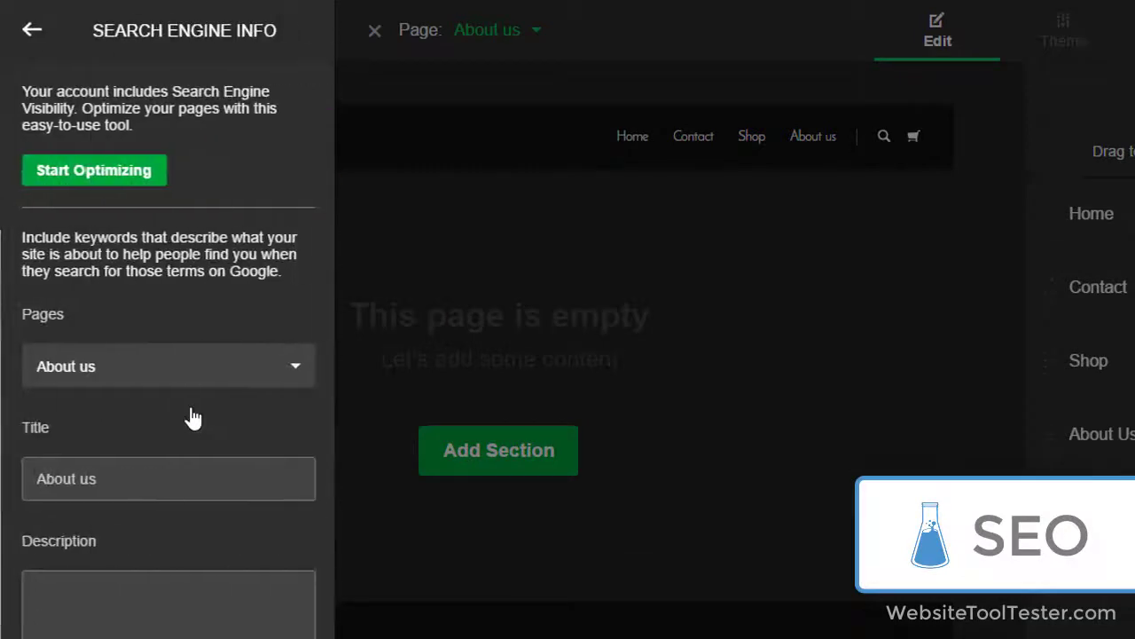
click(148, 602)
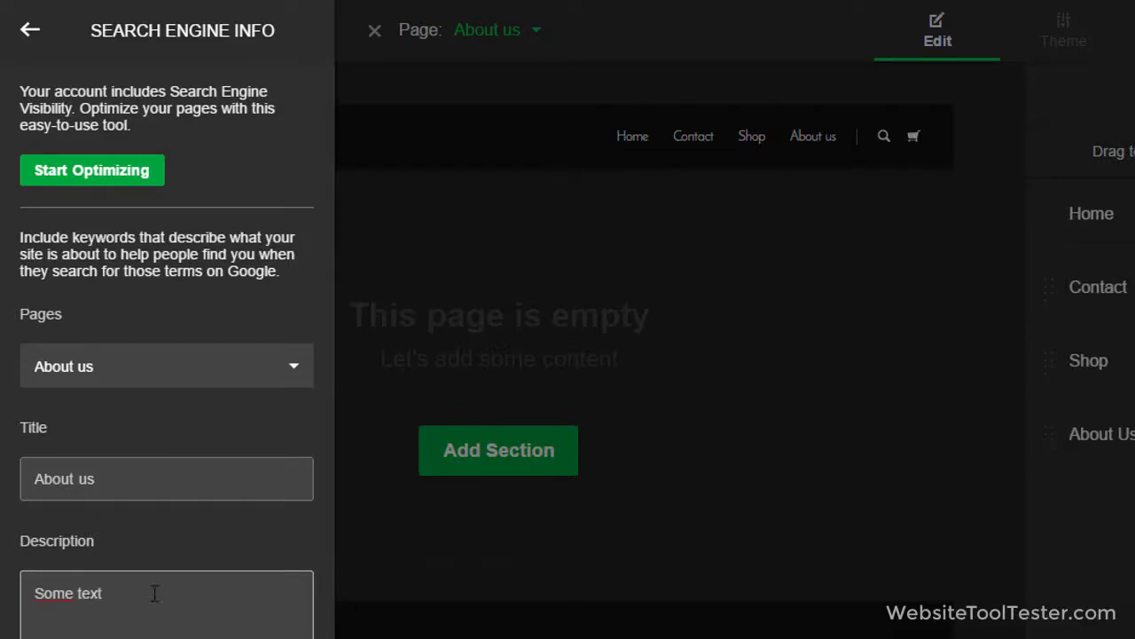
click(31, 32)
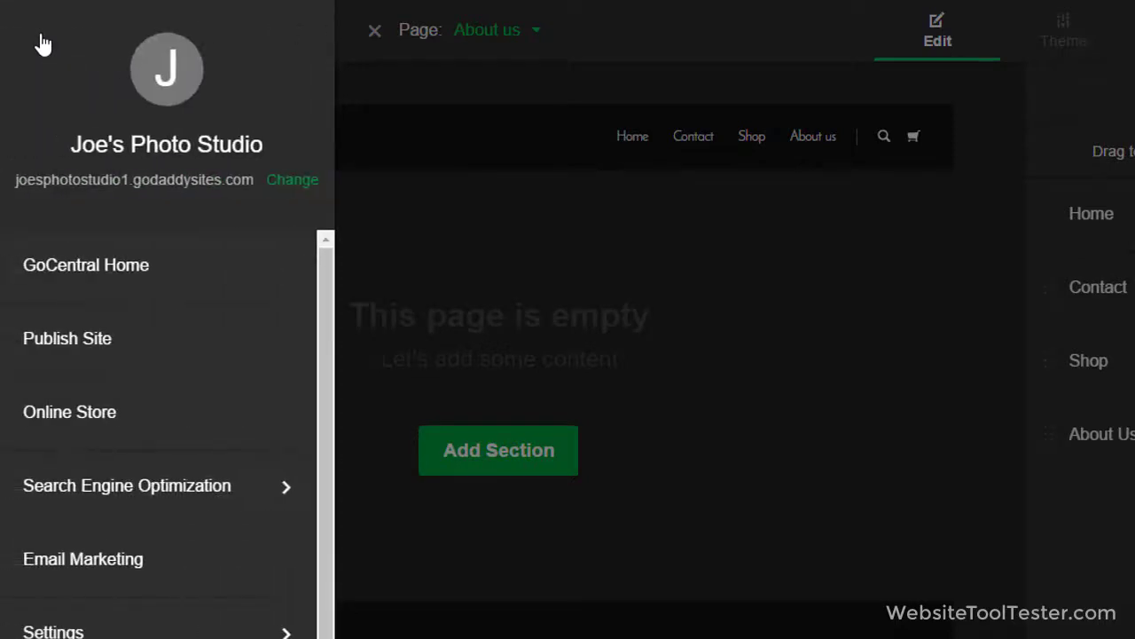
click(63, 413)
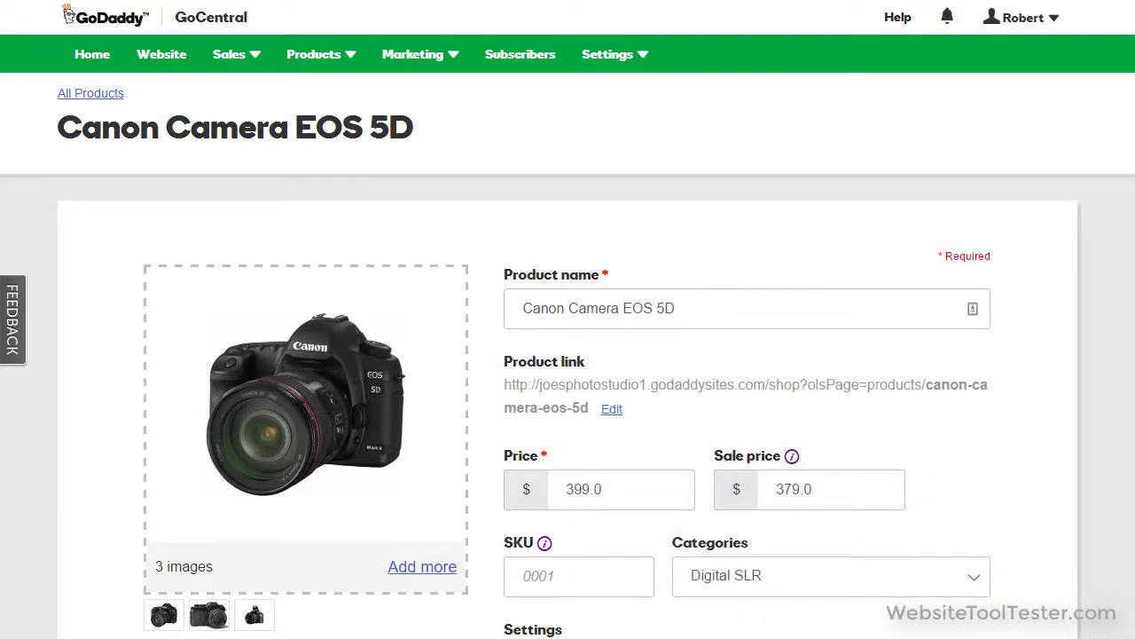
Scroll through the Canon Camera EOS 5D product: 399.0 price, 379.0 sale, Digital SLR category.
scroll(568, 355, down, 2)
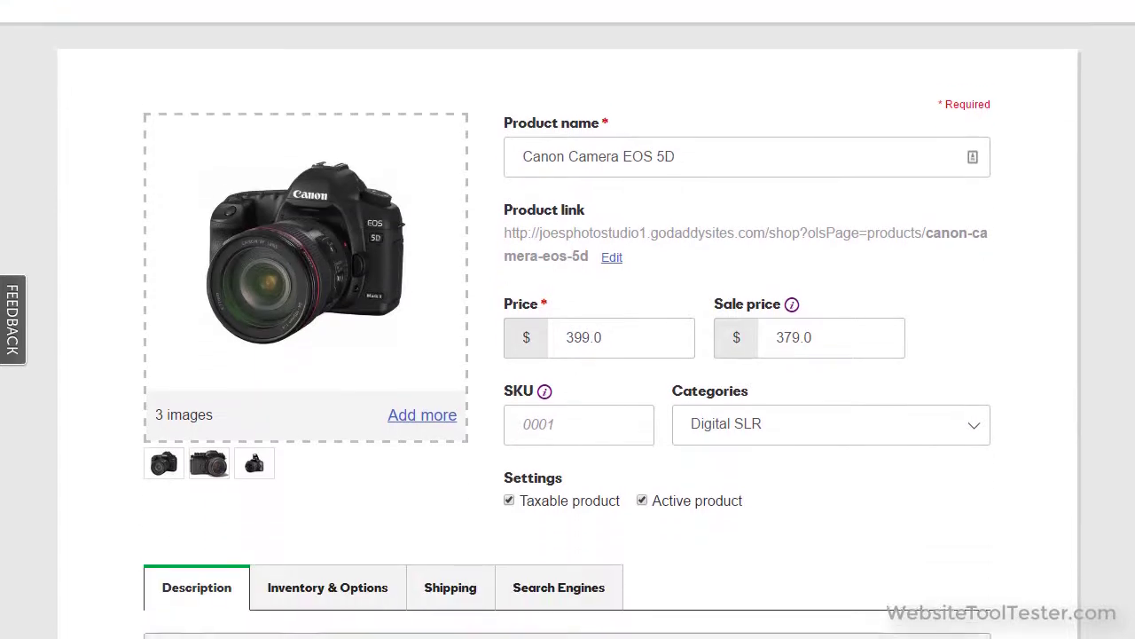
scroll(568, 355, down, 2)
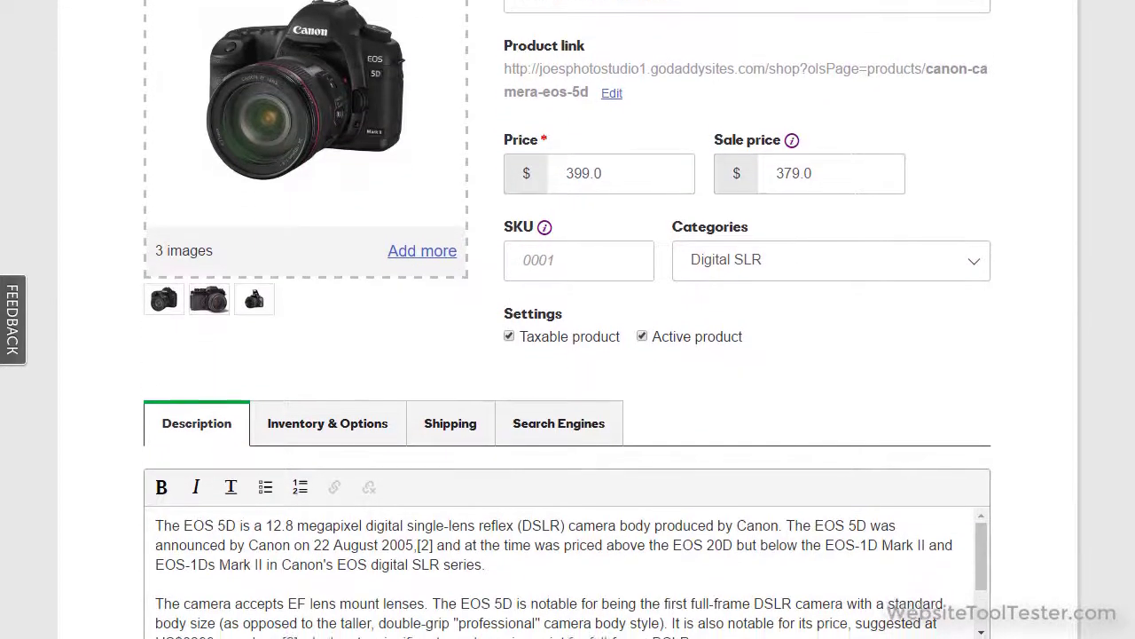
scroll(1133, 354, down, 1)
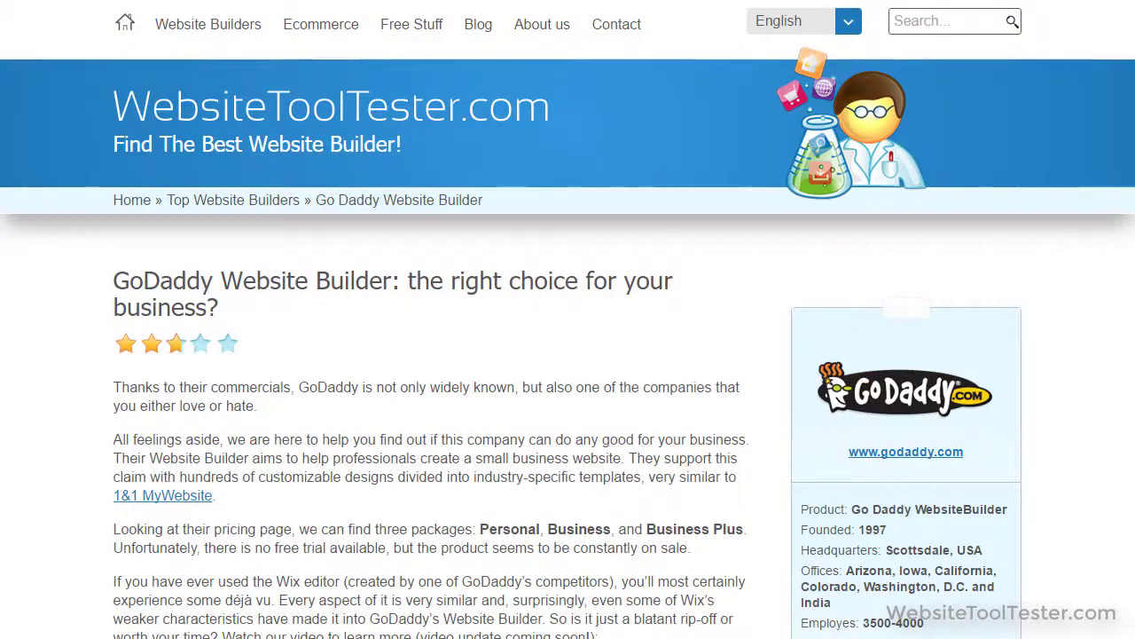
Scroll the WebsiteToolTester GoDaddy review down to the 'See it in action here' section.
scroll(568, 319, down, 6)
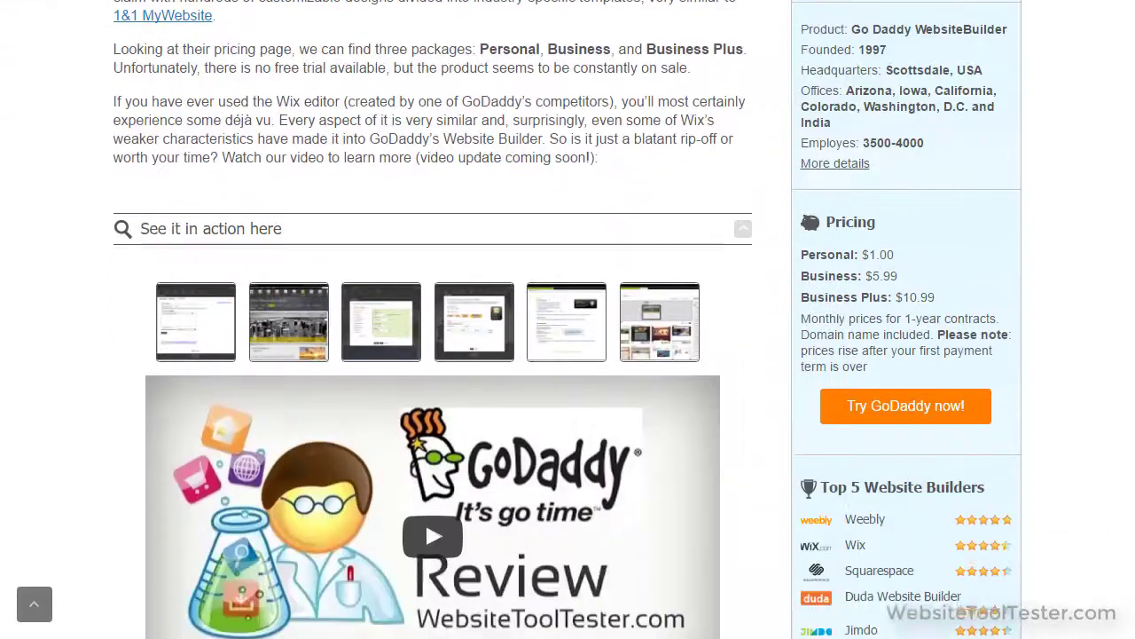